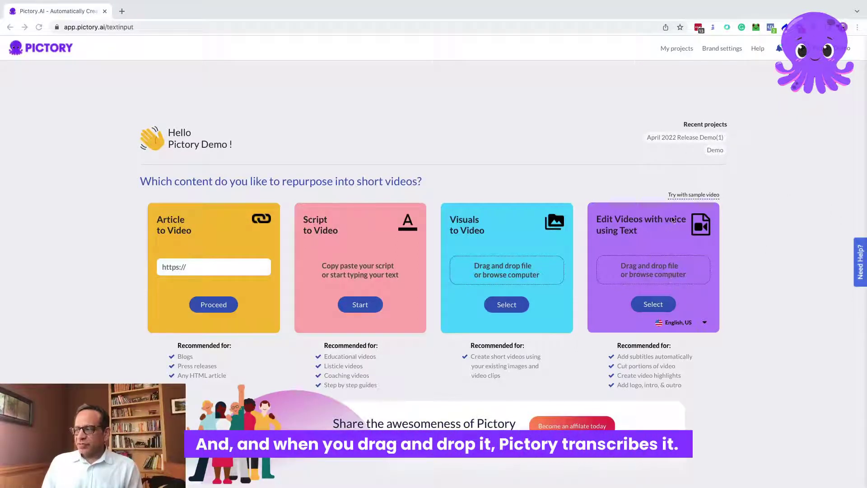
Open the recent project 'April 2022 Release Demo(1)' in the transcript editor
click(683, 139)
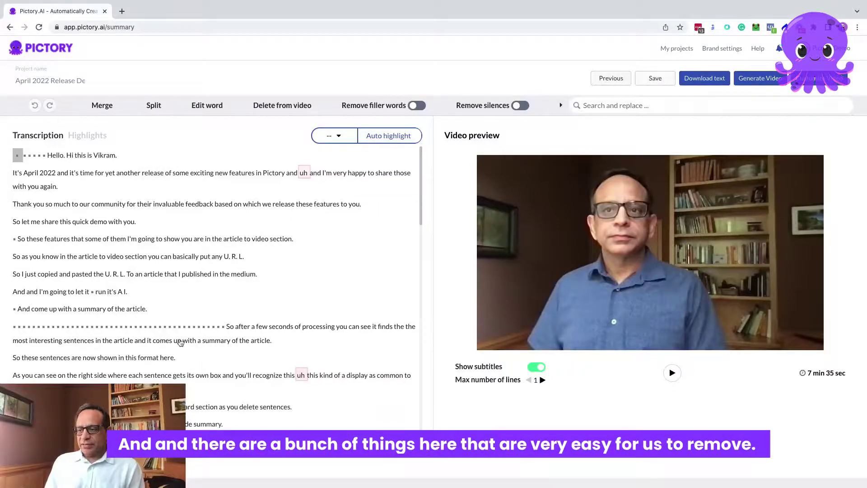
Remove filler words from the transcript
scroll(180, 343, down, 10)
scroll(203, 370, up, 15)
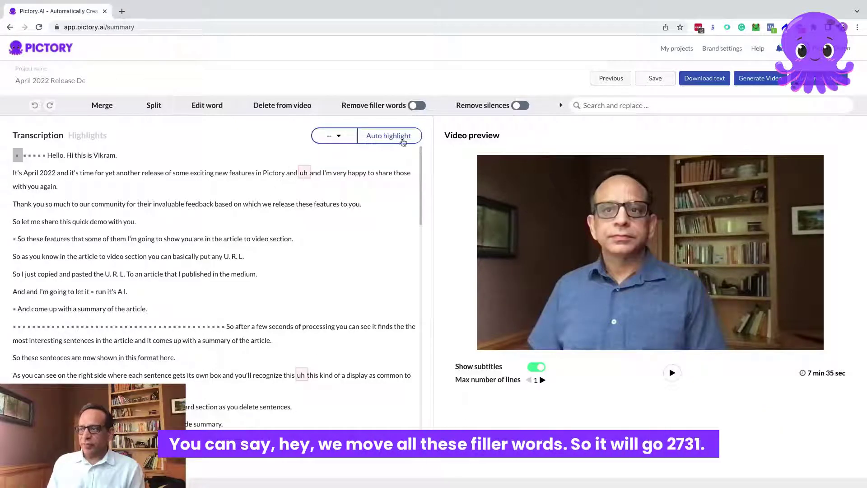
click(418, 107)
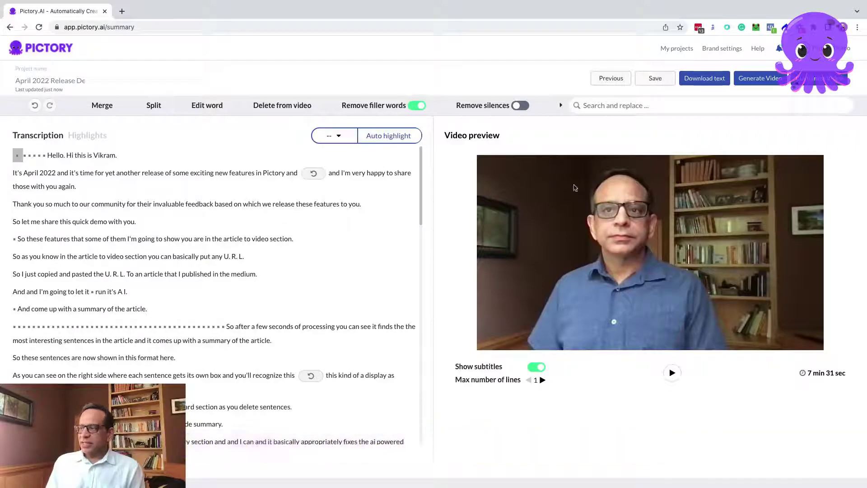
Remove all silences longer than 1 second from the video
click(522, 106)
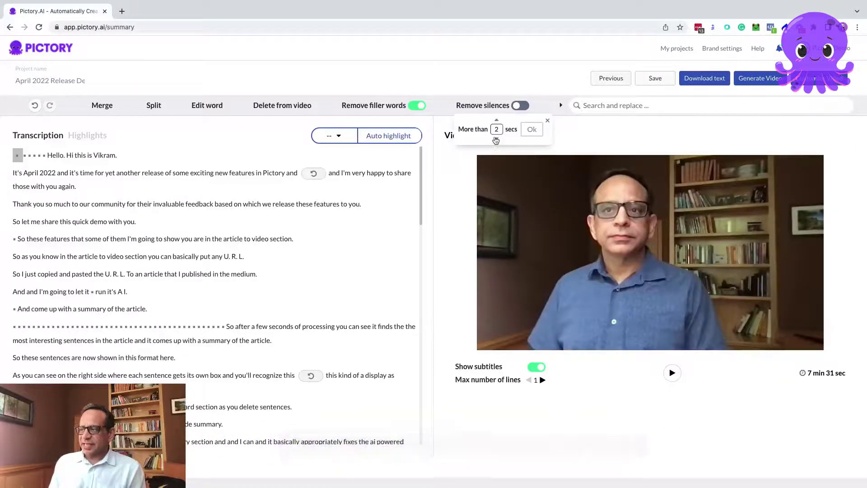
click(497, 138)
click(496, 138)
click(497, 120)
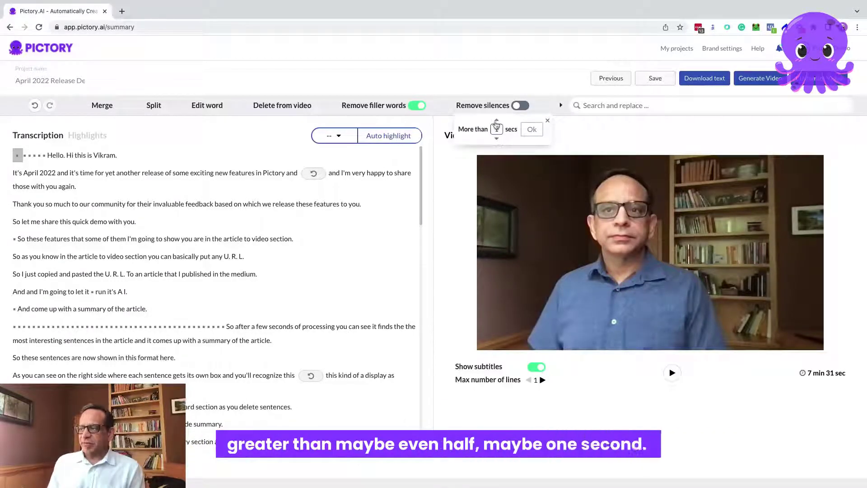
click(537, 136)
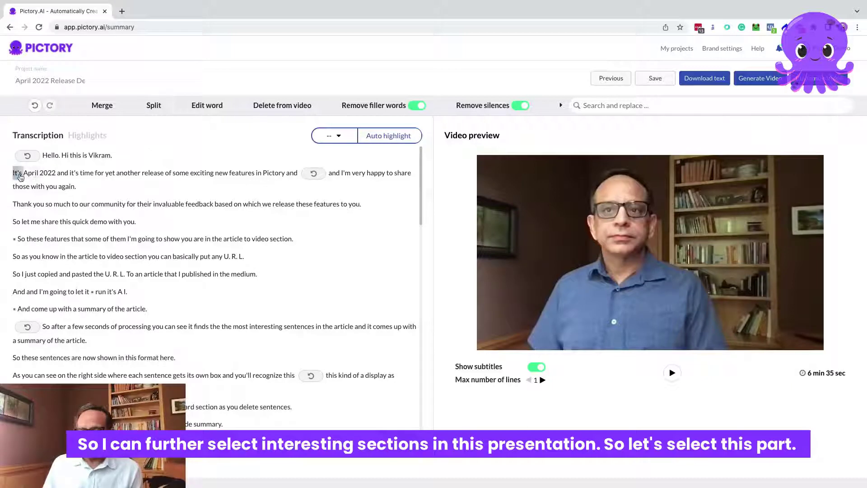
drag(20, 177, 287, 175)
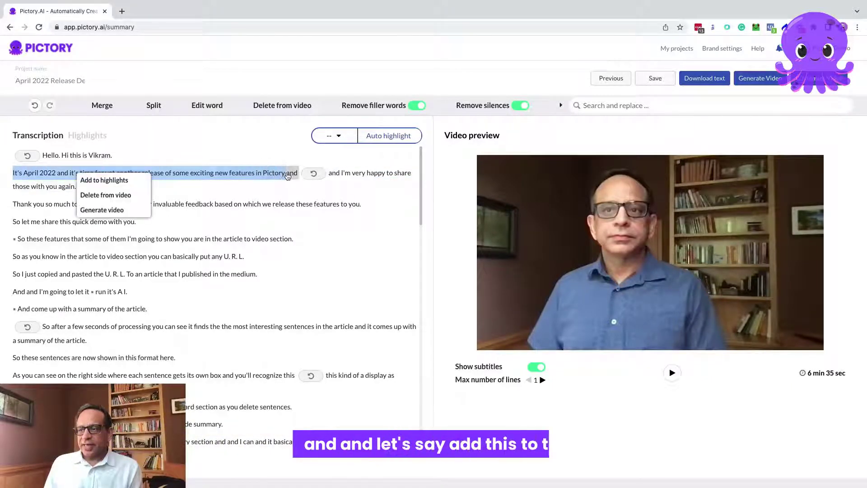
click(90, 180)
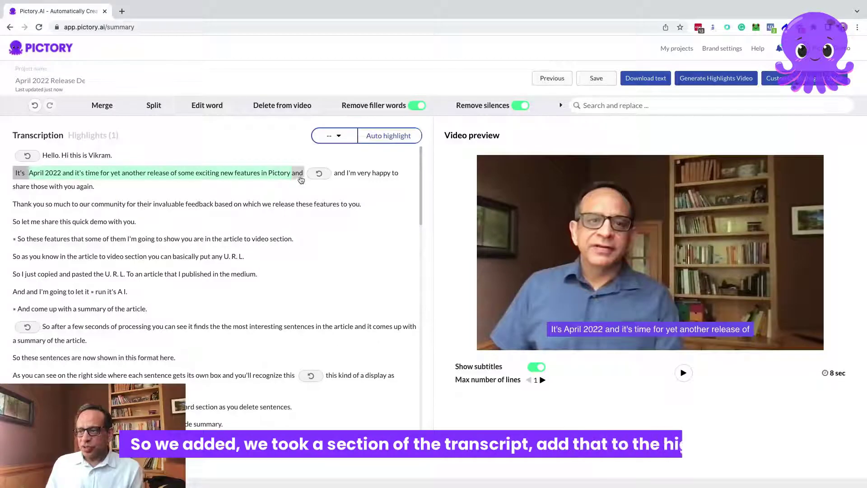
scroll(165, 294, down, 3)
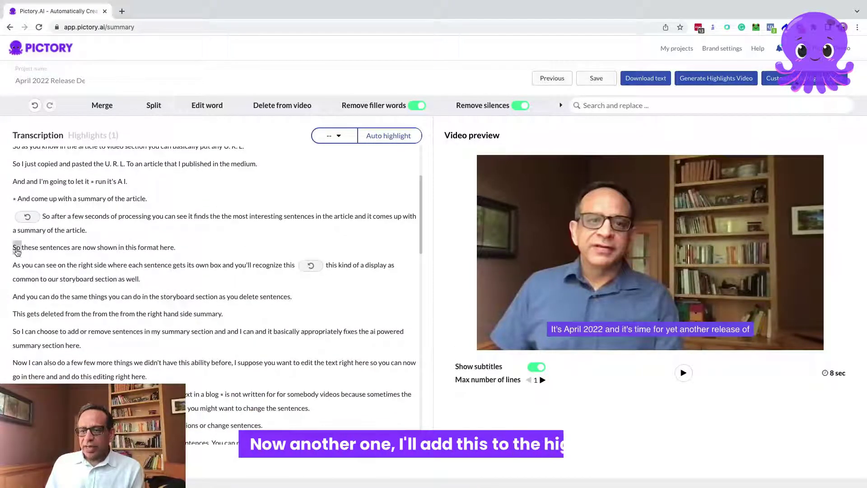
drag(16, 267, 225, 269)
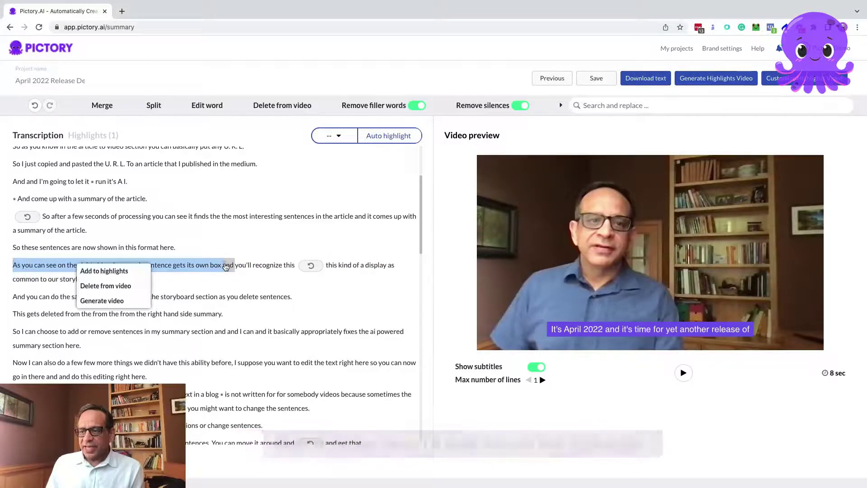
click(104, 271)
scroll(146, 283, down, 3)
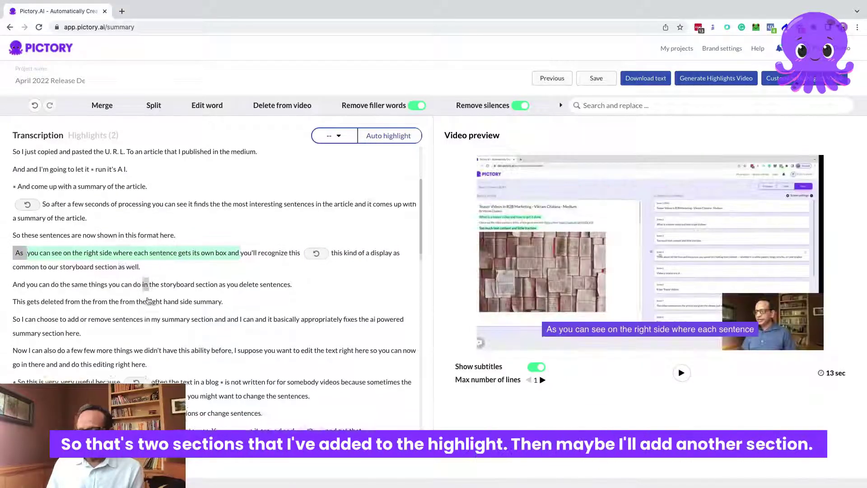
scroll(148, 300, down, 3)
scroll(148, 300, down, 1)
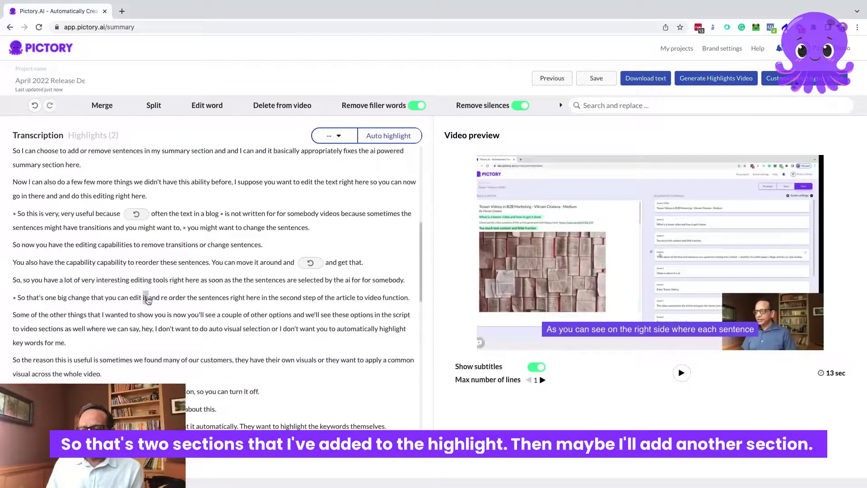
scroll(75, 307, down, 3)
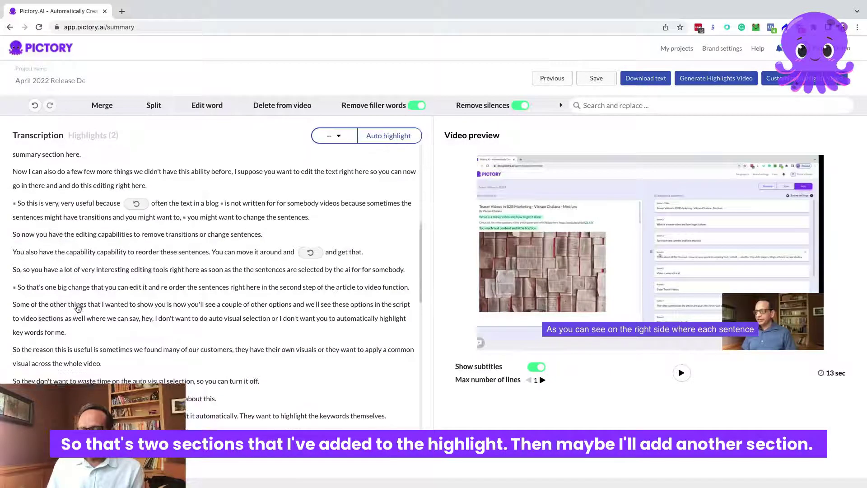
click(118, 272)
click(104, 283)
scroll(77, 352, down, 3)
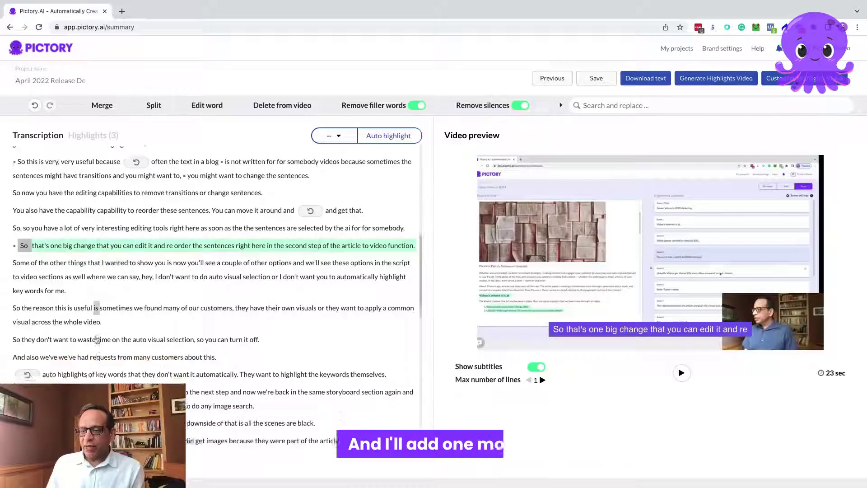
scroll(76, 365, down, 3)
click(110, 301)
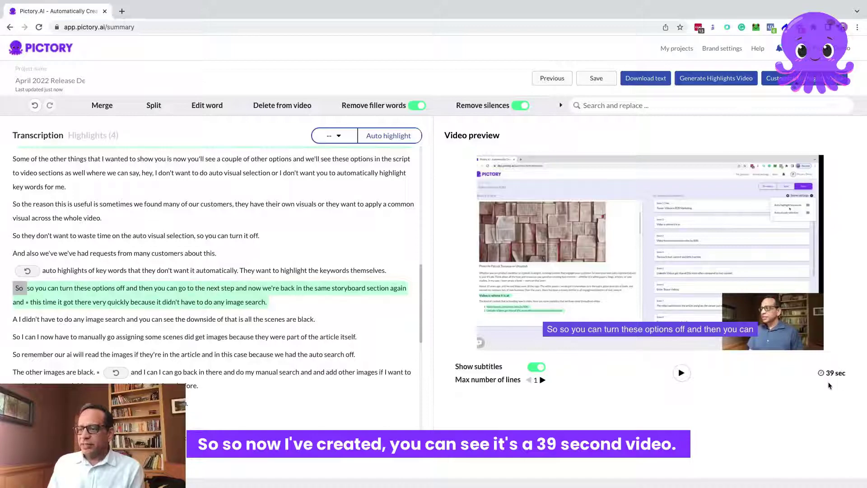
scroll(256, 294, up, 15)
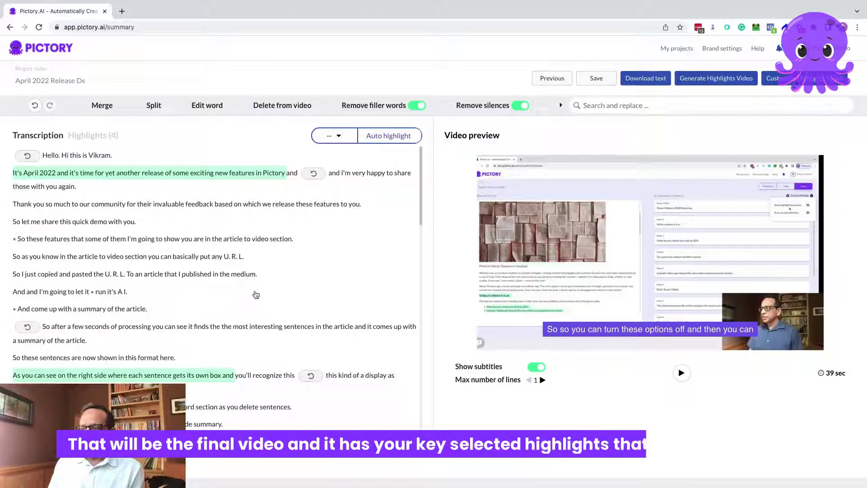
scroll(255, 295, down, 1)
scroll(162, 292, up, 1)
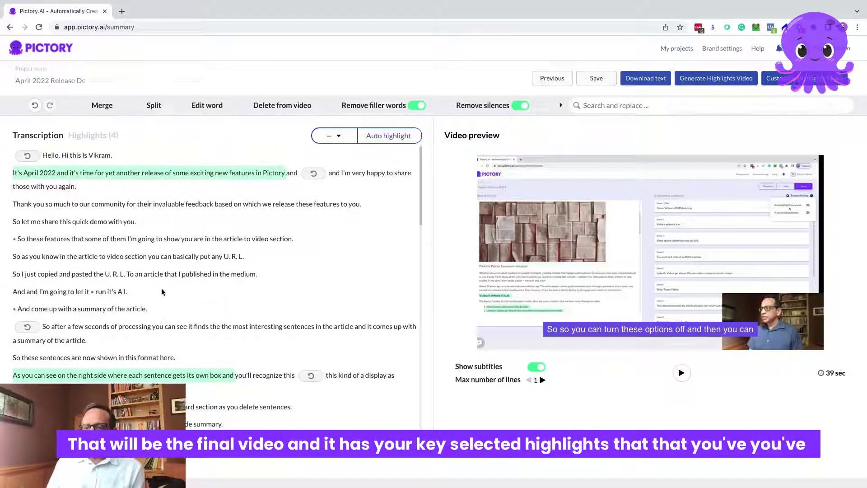
scroll(134, 374, down, 15)
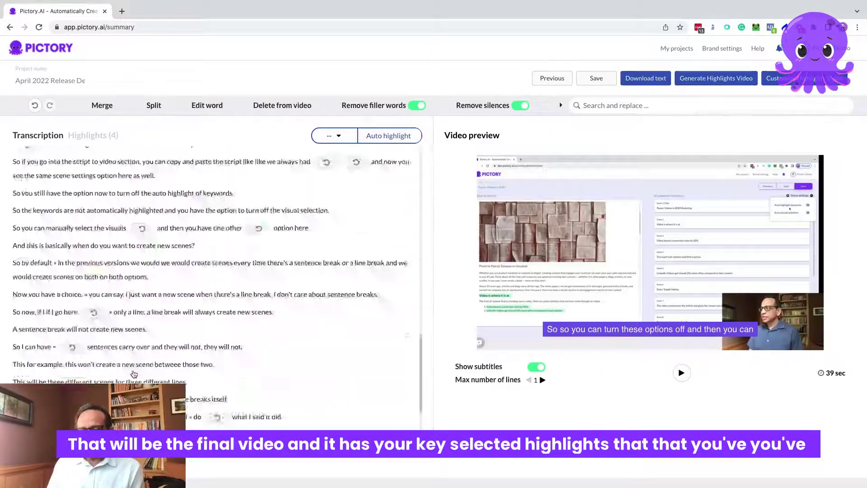
scroll(133, 373, up, 15)
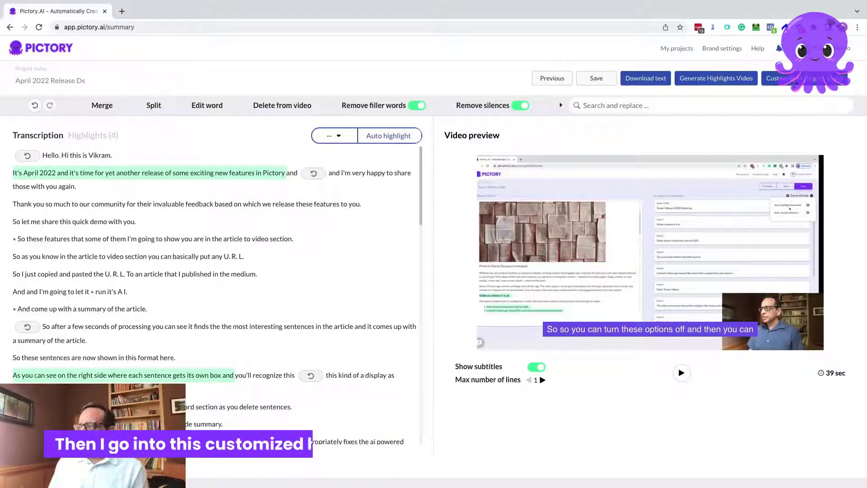
Send the summary highlights to Customize Highlights to build a video storyboard
click(791, 81)
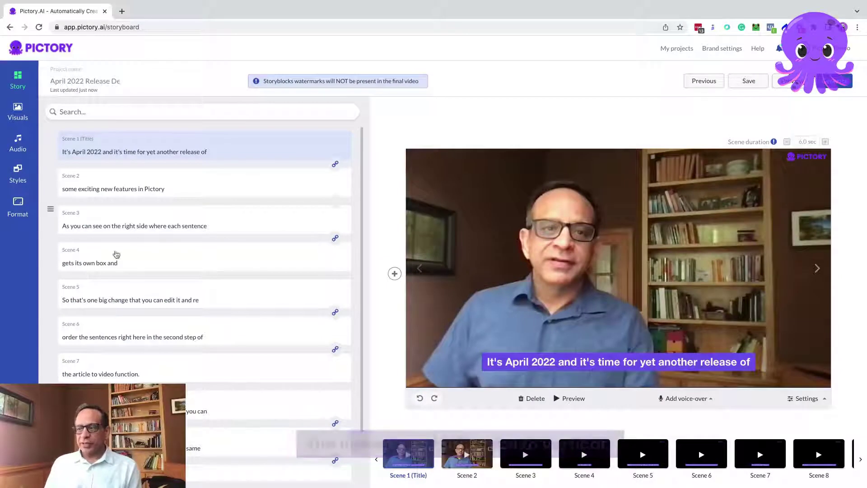
Bring up the storyboard's Format settings showing resolution and aspect ratio options
click(20, 204)
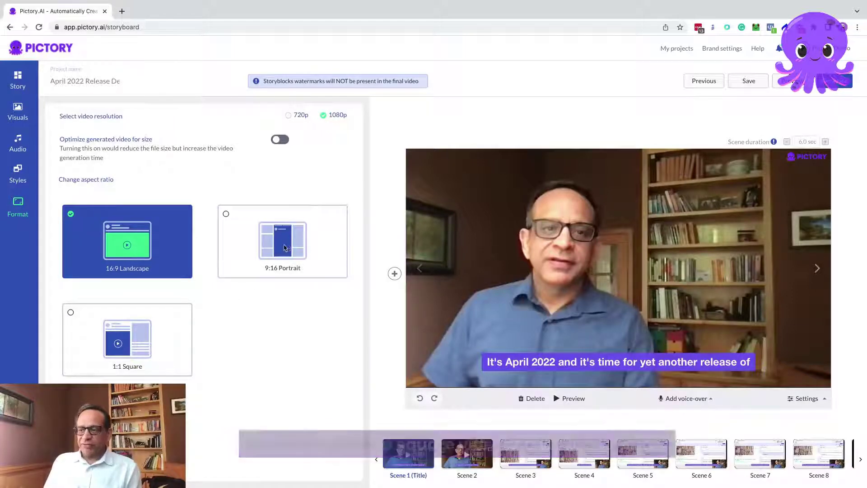
Switch the video to 9:16 Portrait and shift the footage to centre the speaker
click(312, 256)
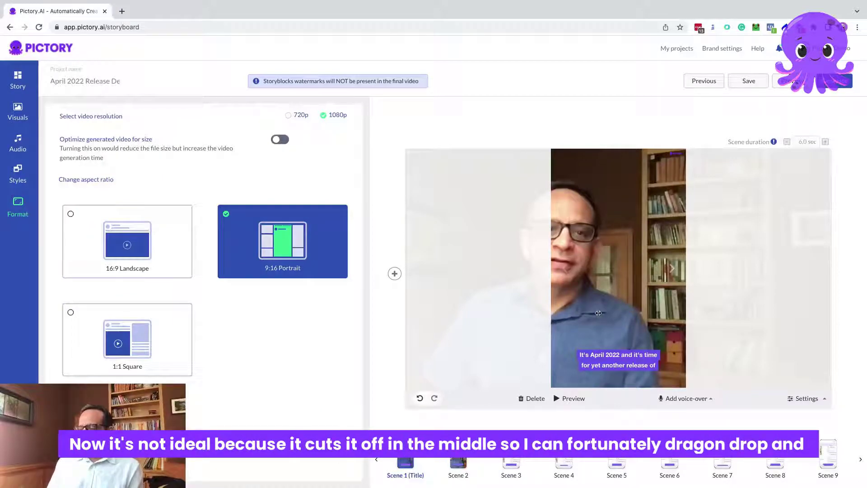
drag(598, 313, 658, 313)
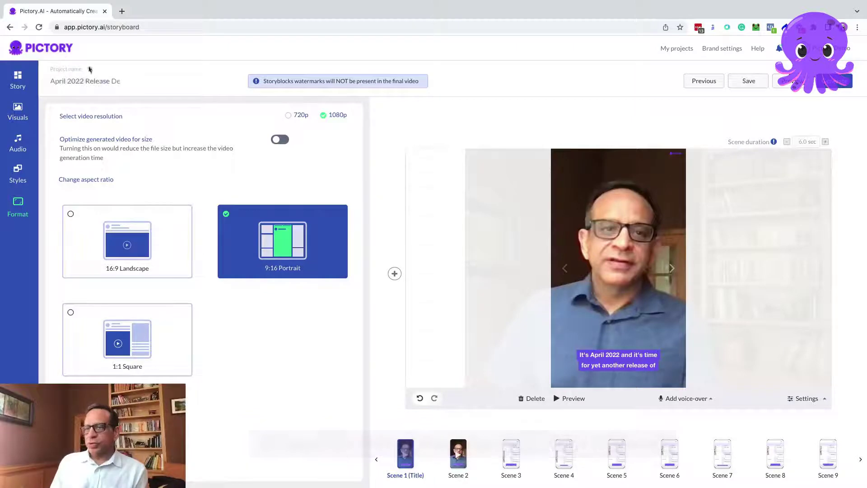
Review Scenes 2 through 5 in the story list, selecting Scene 5's caption
click(18, 79)
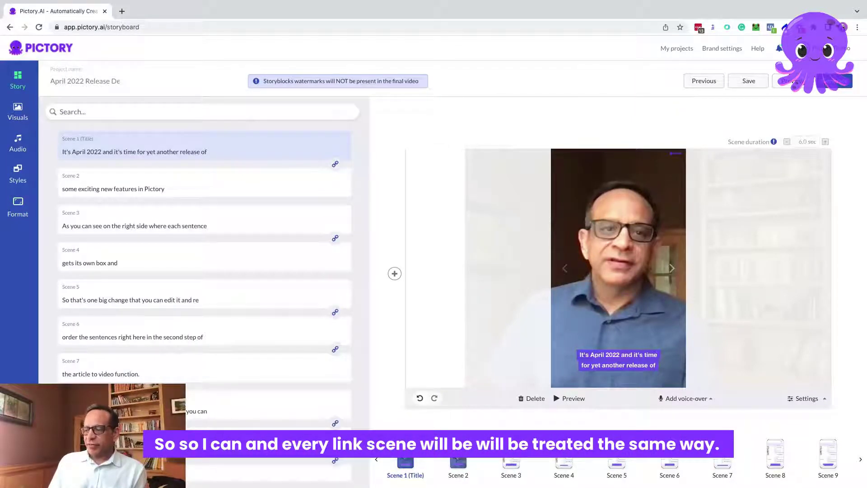
click(458, 454)
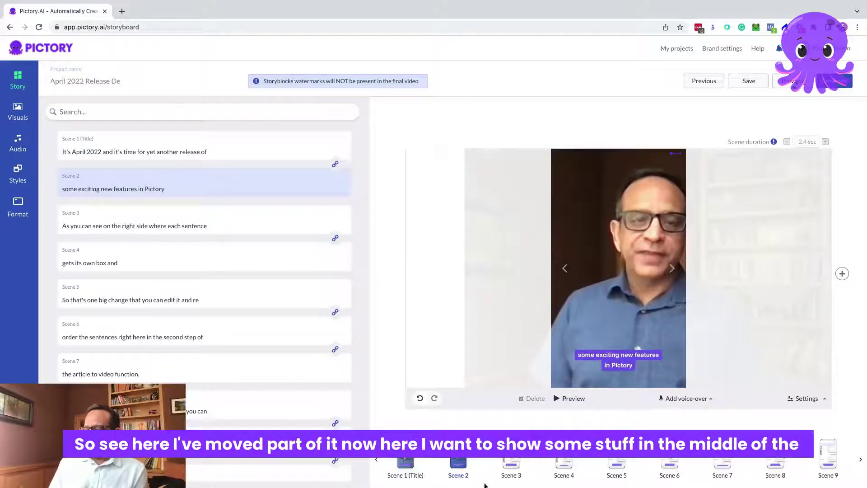
click(511, 463)
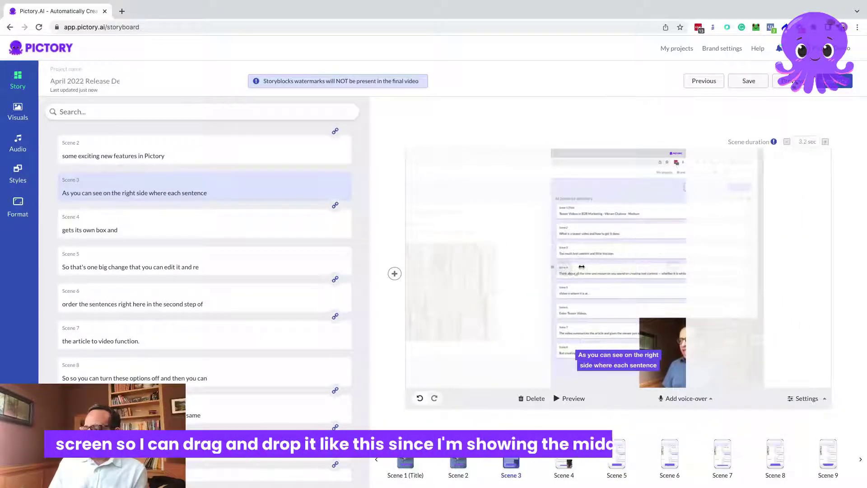
click(564, 462)
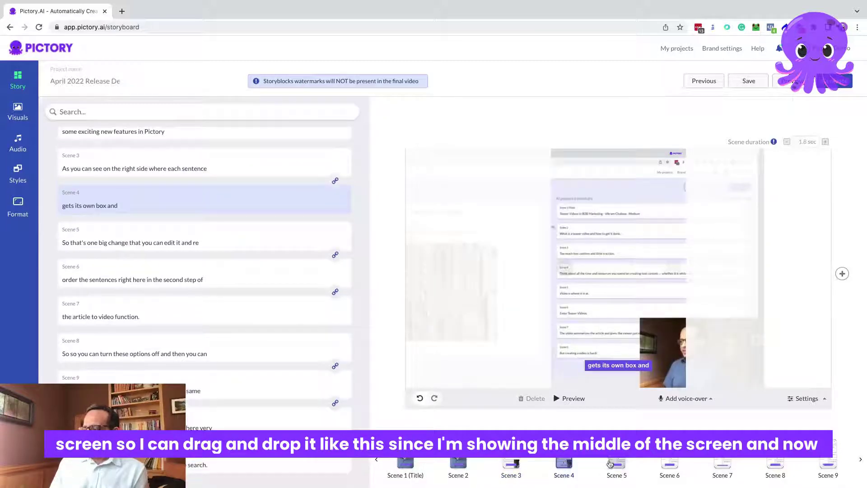
click(244, 236)
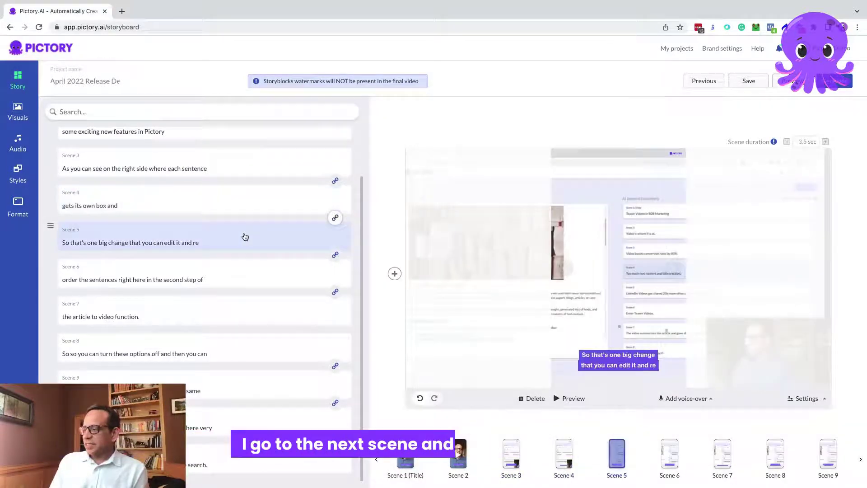
click(606, 355)
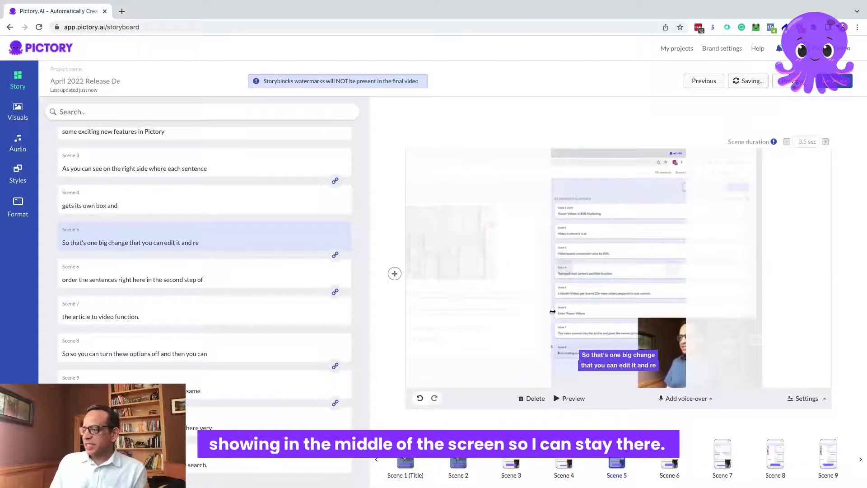
Check Scenes 8 and 9, finishing on Scene 8
click(207, 347)
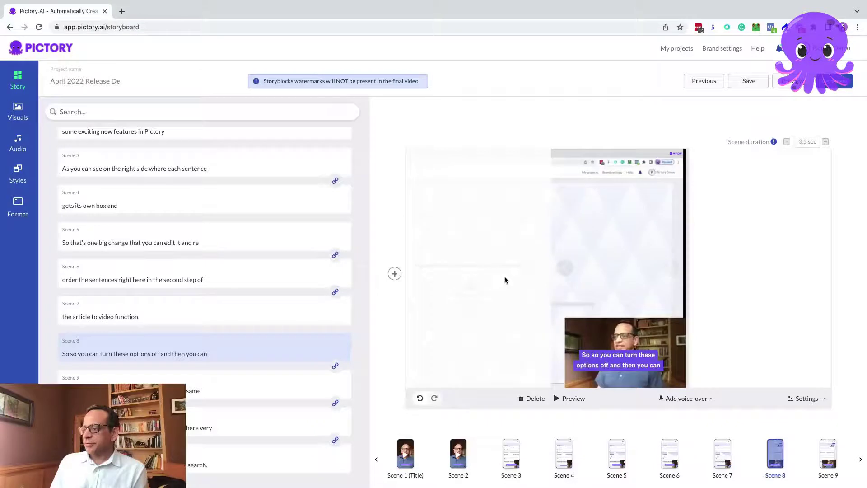
scroll(360, 389, down, 1)
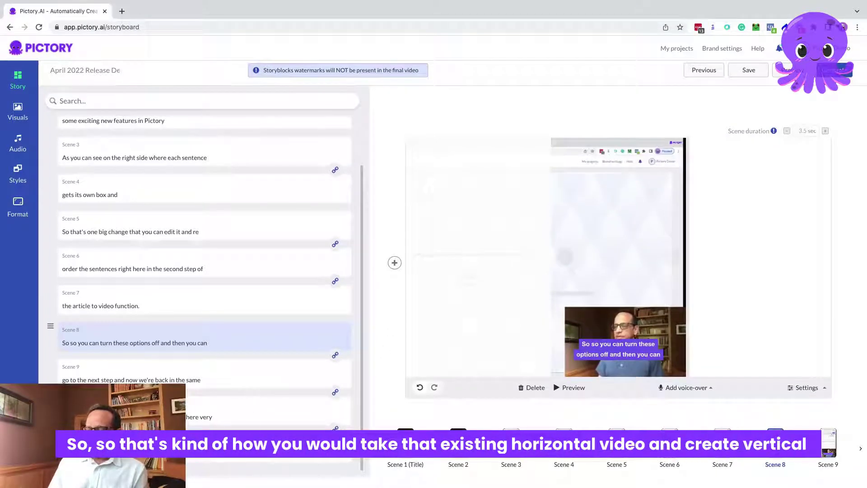
click(235, 381)
click(241, 347)
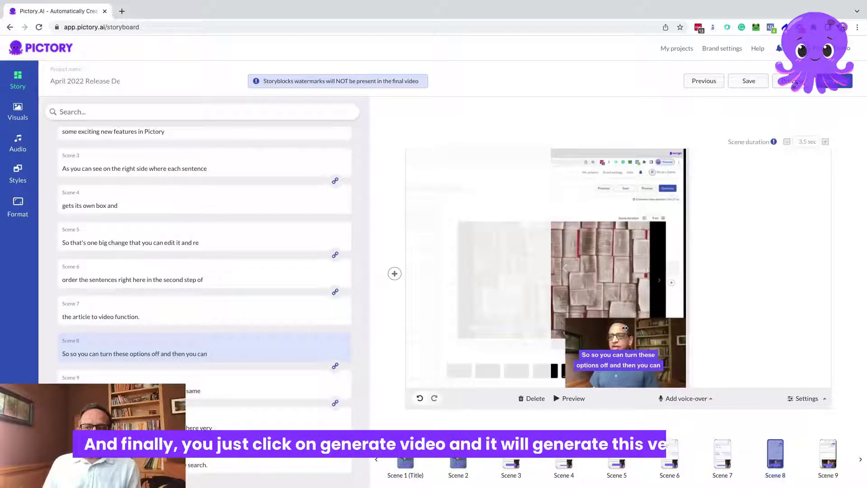
Generate the vertical video and minimize its progress window to the Notifications panel
click(834, 81)
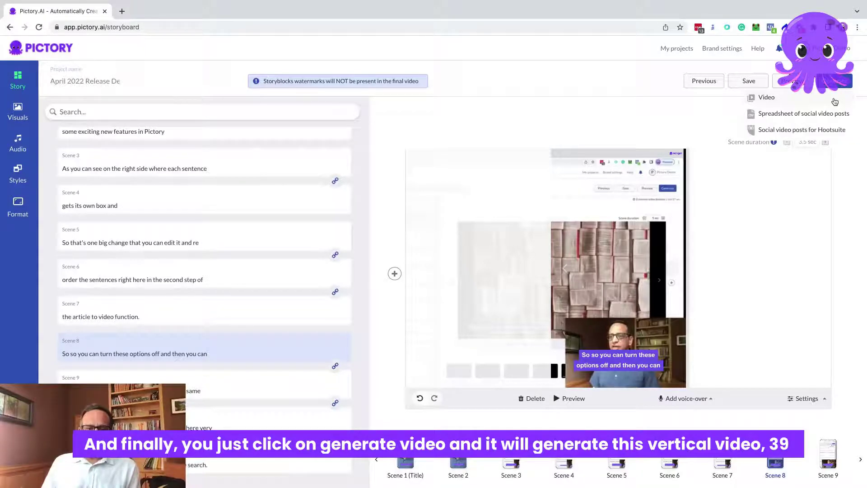
click(834, 100)
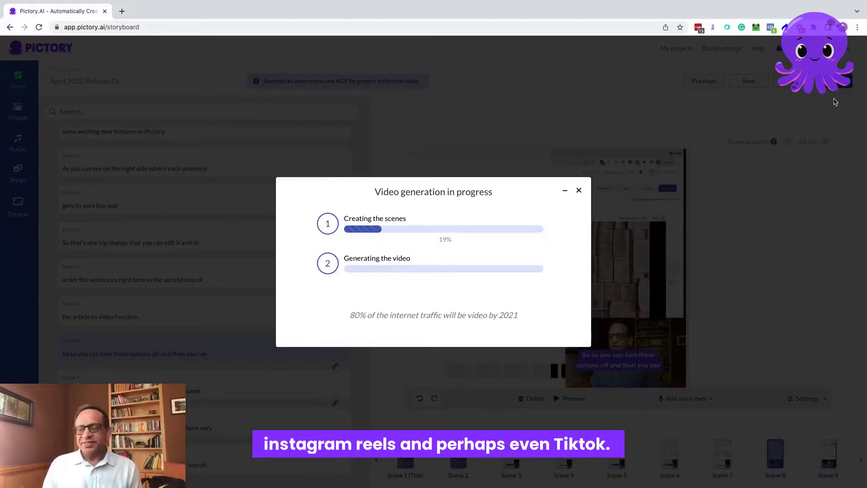
click(565, 190)
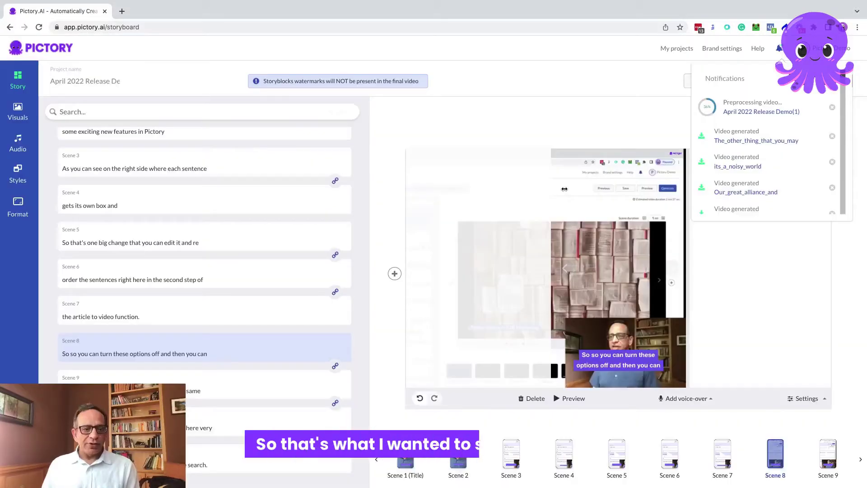